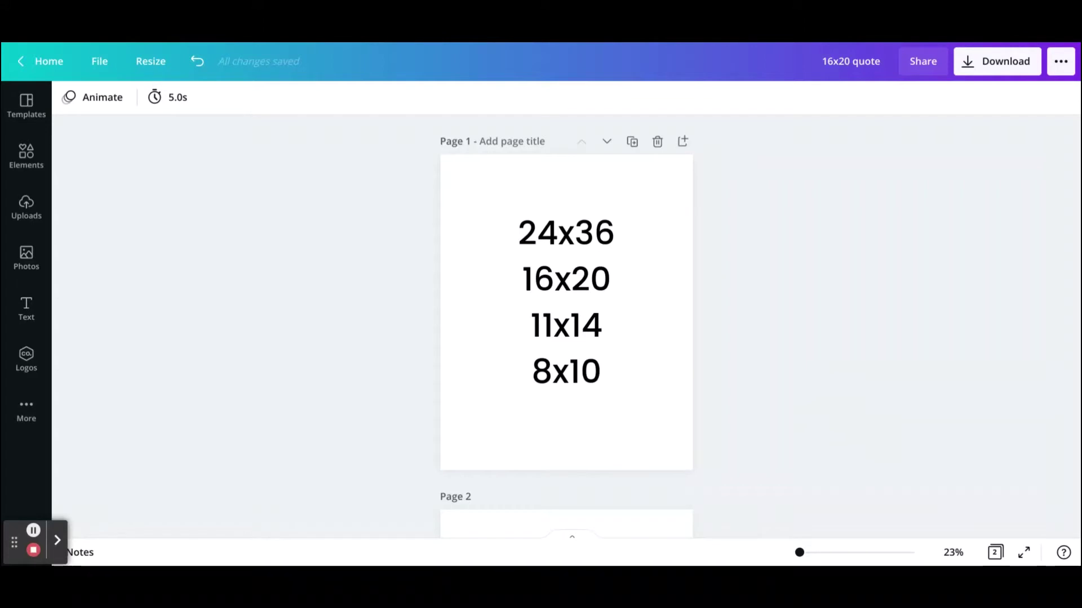
# Step: Scroll past the size-list page to reveal page 2 reading 'home, family, and joy.'
pyautogui.scroll(-5, 929, 135)
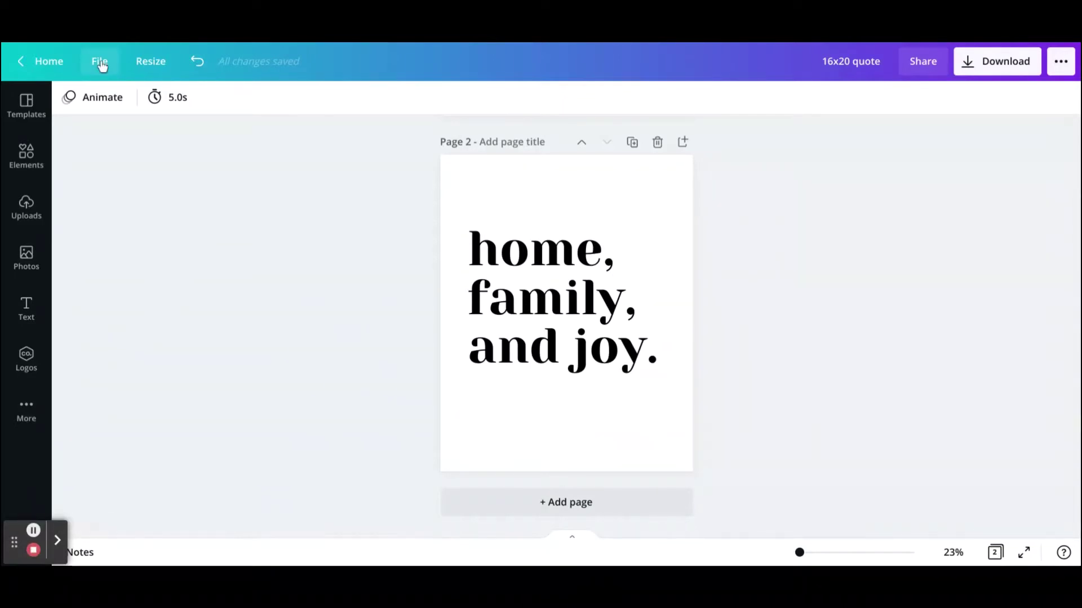
pyautogui.click(100, 63)
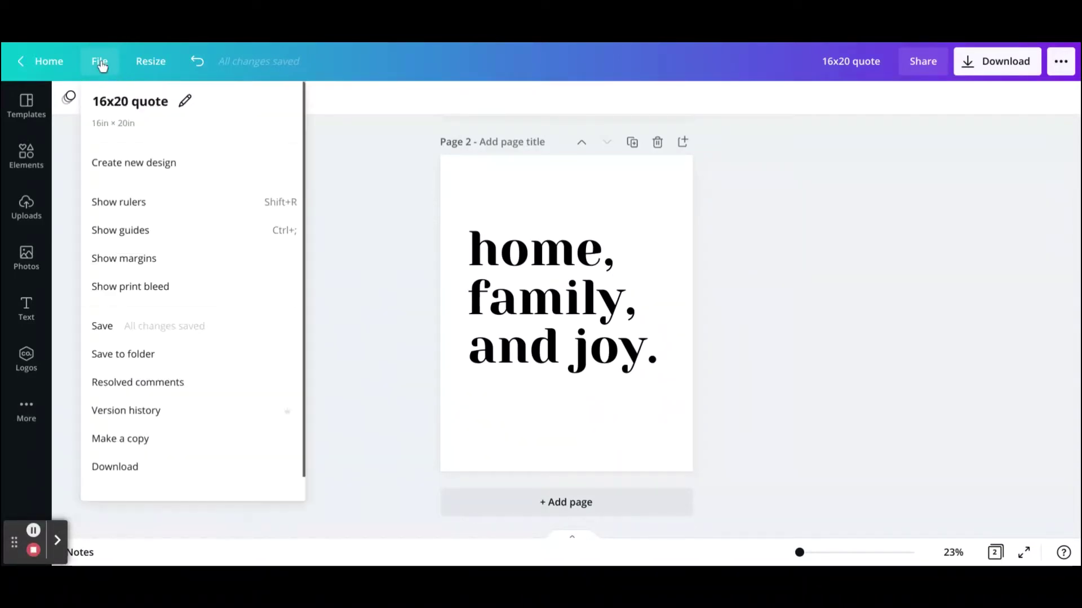
pyautogui.click(153, 169)
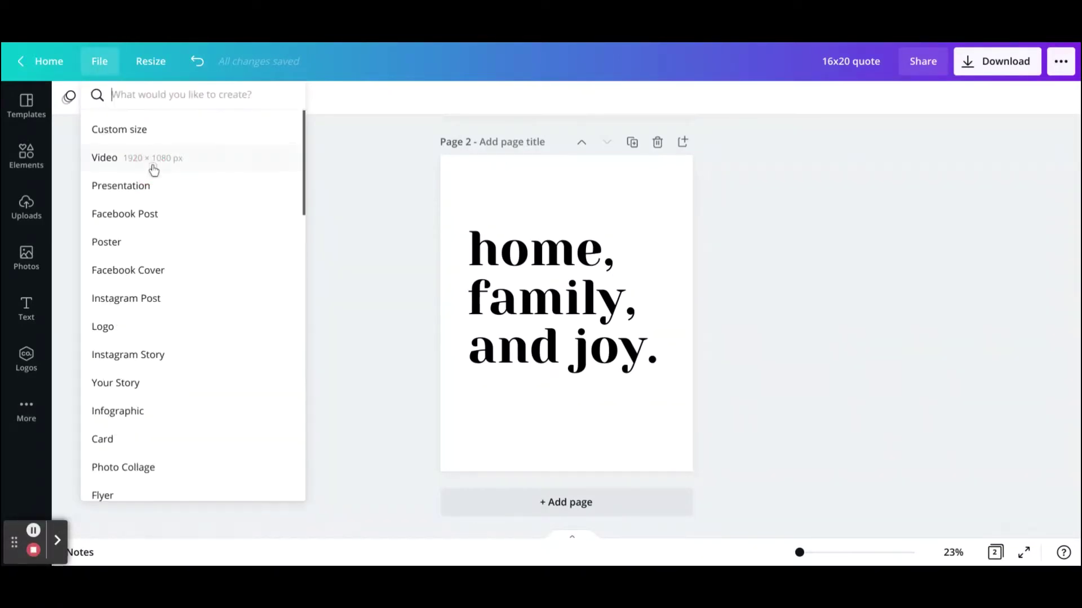
pyautogui.click(141, 131)
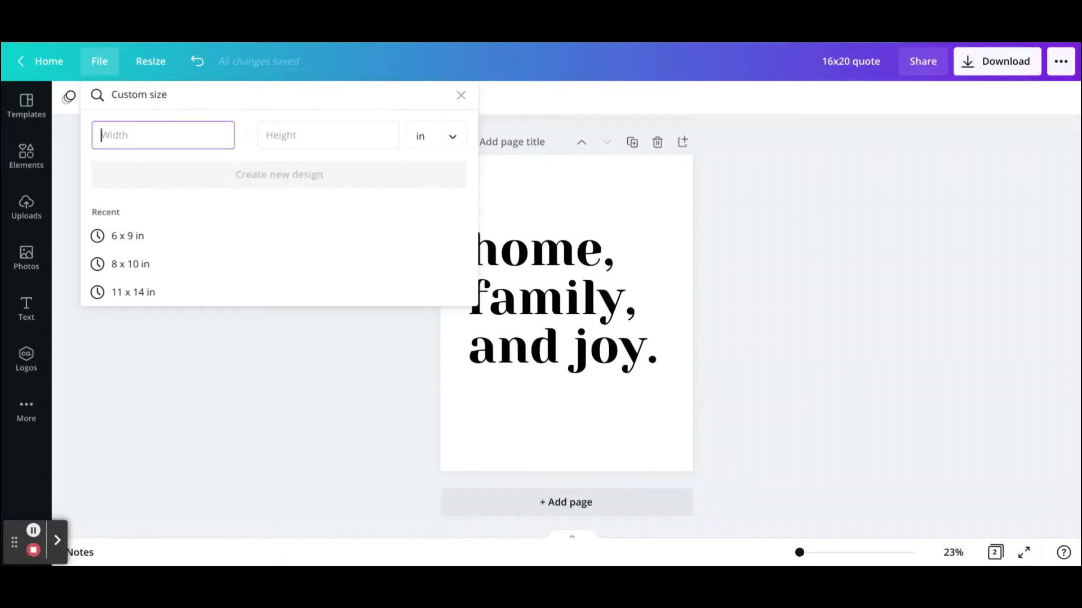
pyautogui.click(462, 96)
pyautogui.click(390, 191)
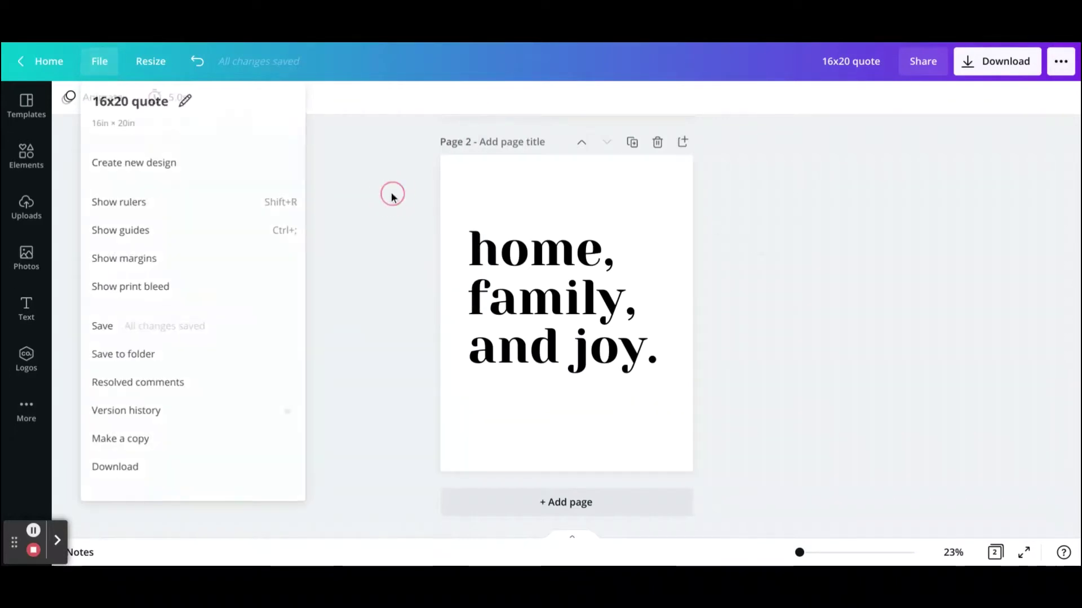
# Step: Add a new page 3 with a heading that holds the pasted John Lennon quote
pyautogui.click(681, 147)
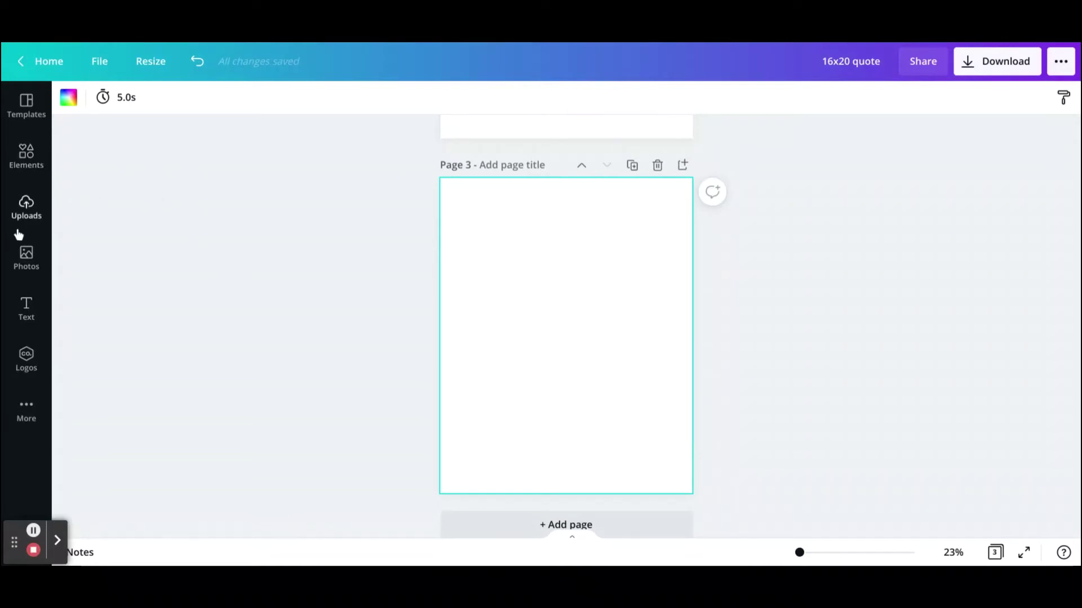
pyautogui.click(31, 315)
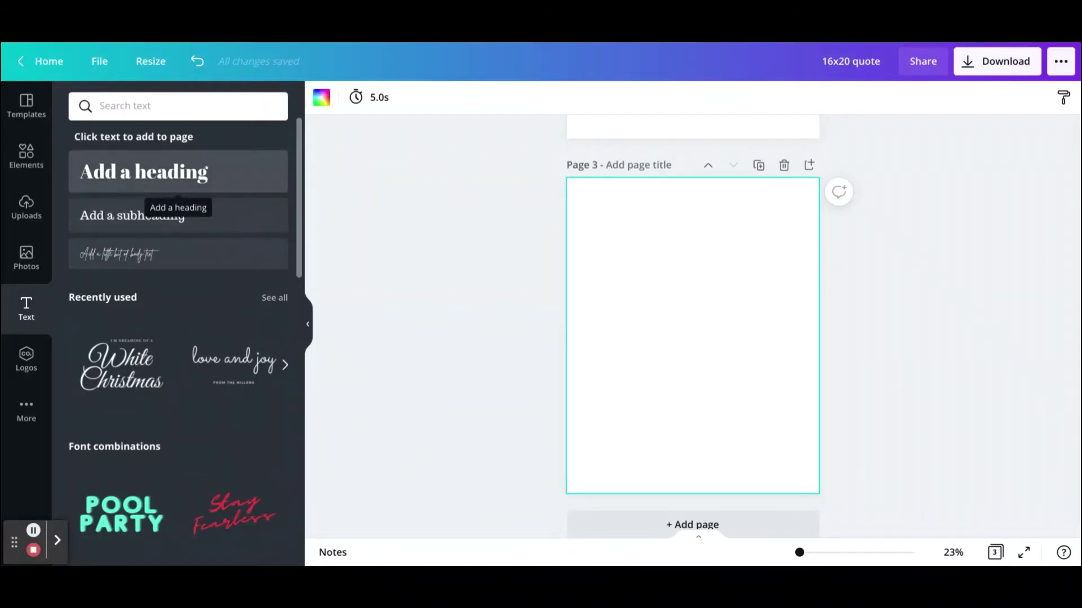
pyautogui.click(162, 179)
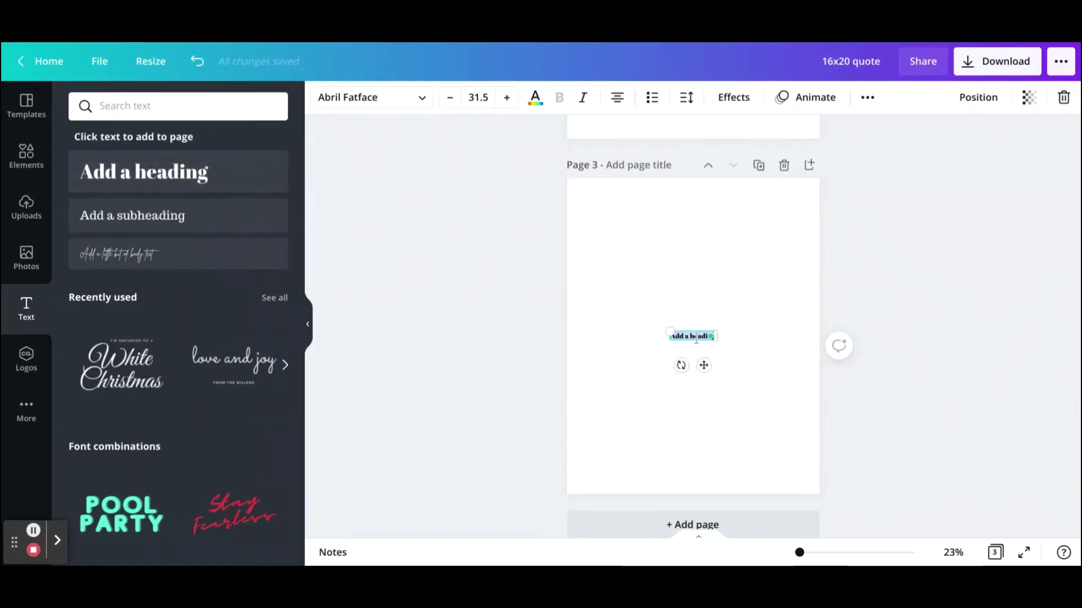
pyautogui.press('BackSpace')
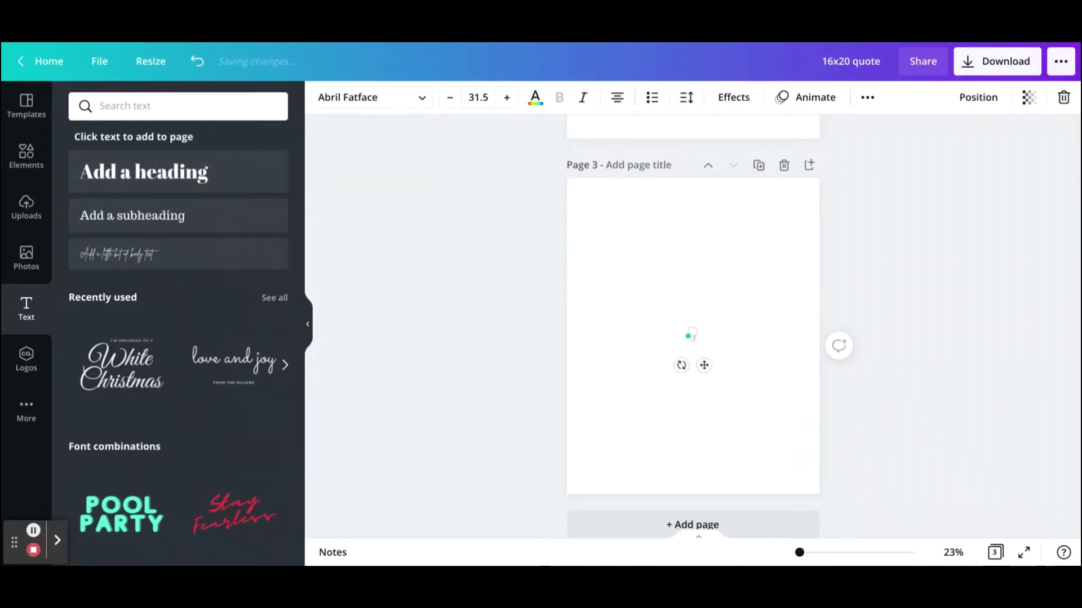
pyautogui.write('"Life is what happens when you\'re busy making other plans." — John Lennon')
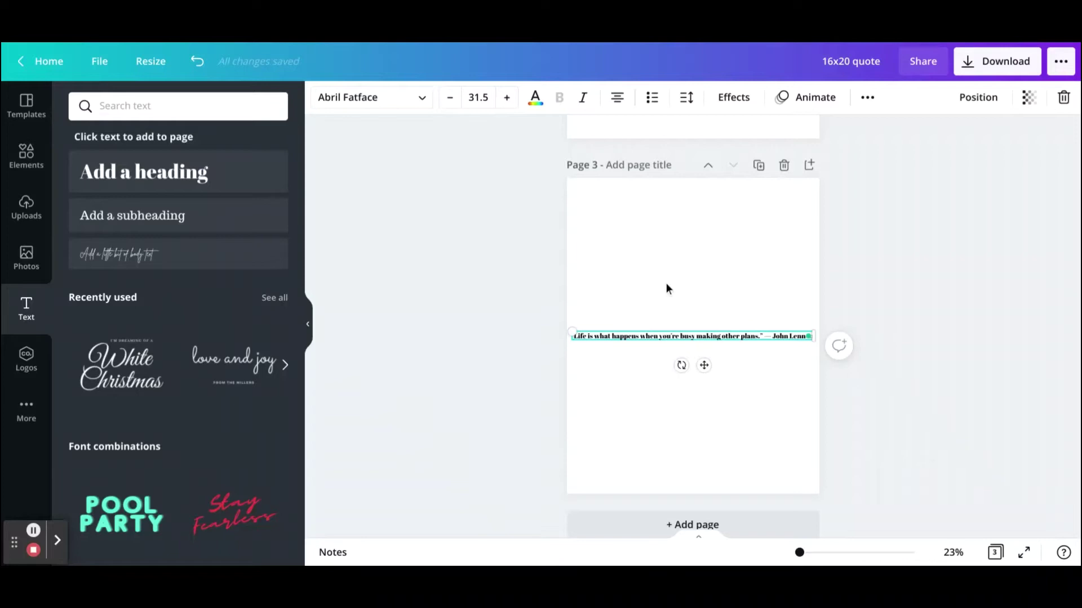
# Step: Set the quote's font size to 120
pyautogui.click(471, 97)
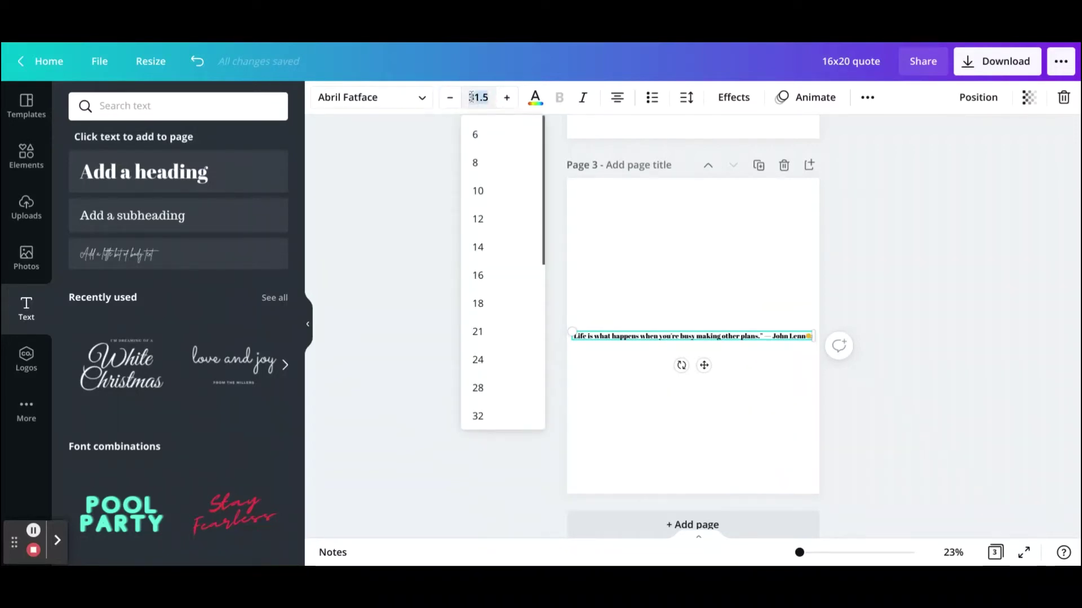
pyautogui.write('120')
pyautogui.press('Return')
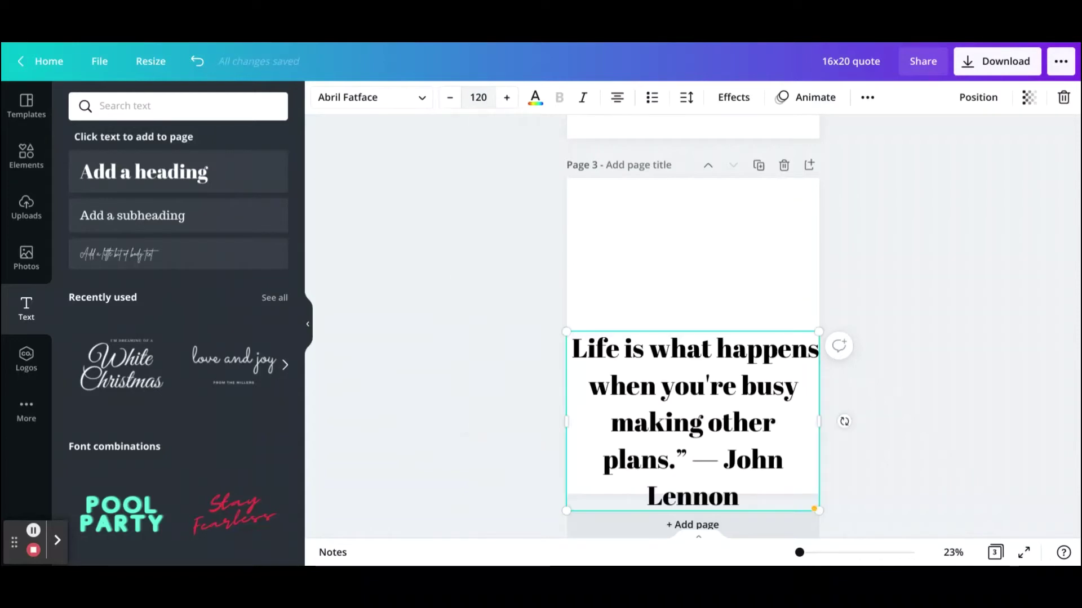
# Step: Move the quote box up toward the page centre and shrink it slightly
pyautogui.click(922, 408)
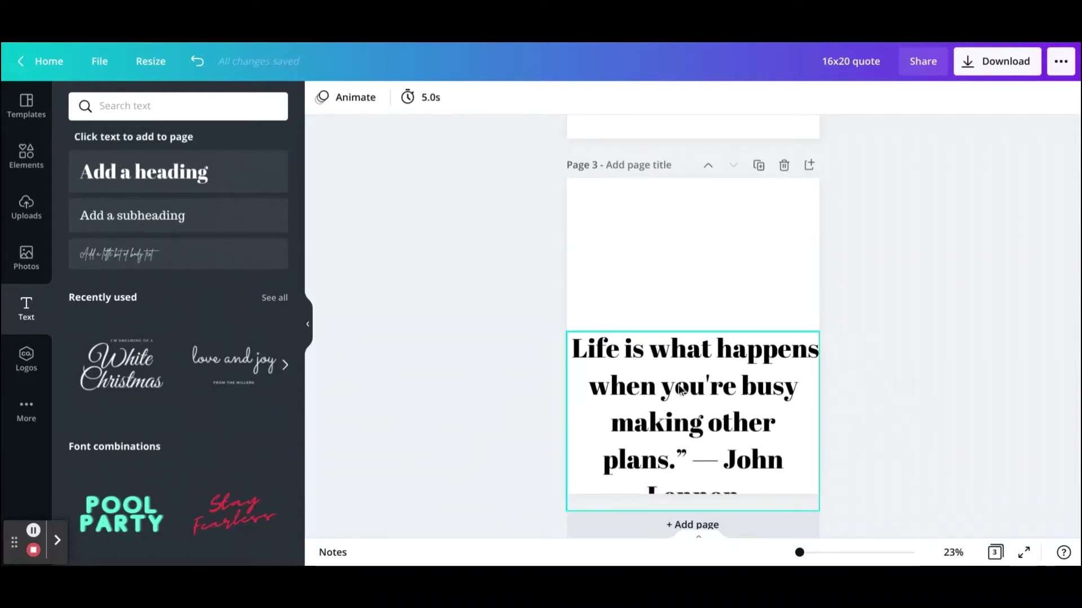
pyautogui.moveTo(668, 379); pyautogui.dragTo(679, 290)
pyautogui.moveTo(817, 417); pyautogui.dragTo(770, 385)
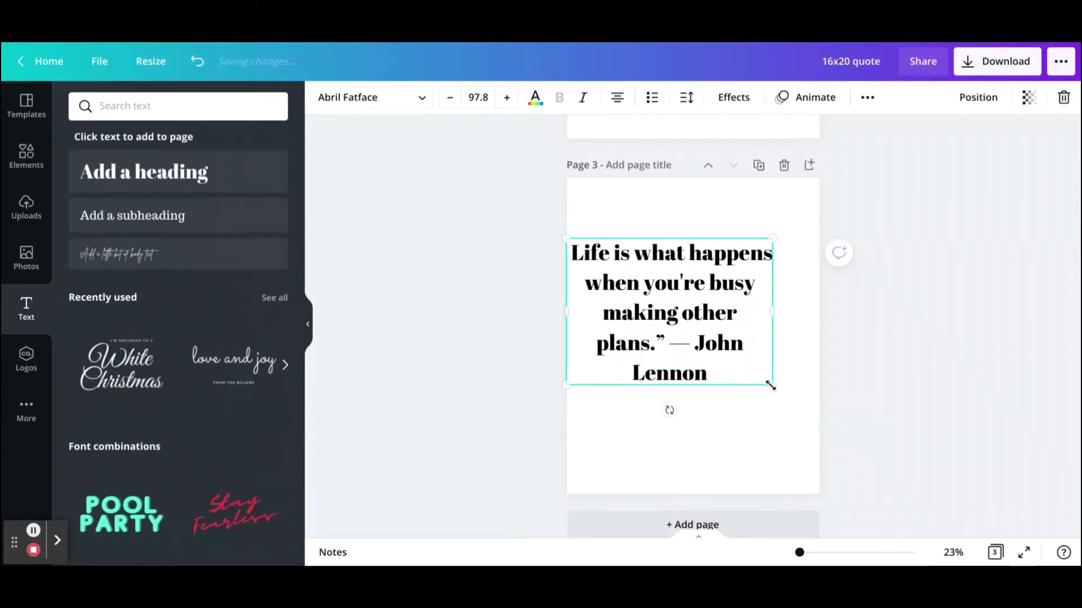
# Step: Put '— John Lennon' on its own line and enlarge the quote to size 116
pyautogui.click(706, 286)
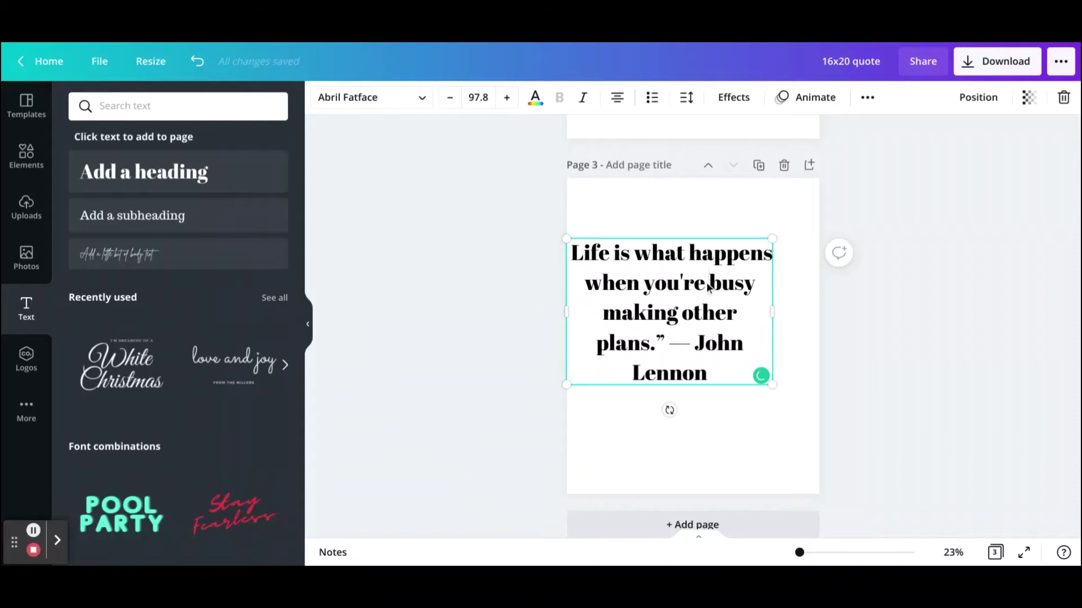
pyautogui.click(668, 346)
pyautogui.press('Return')
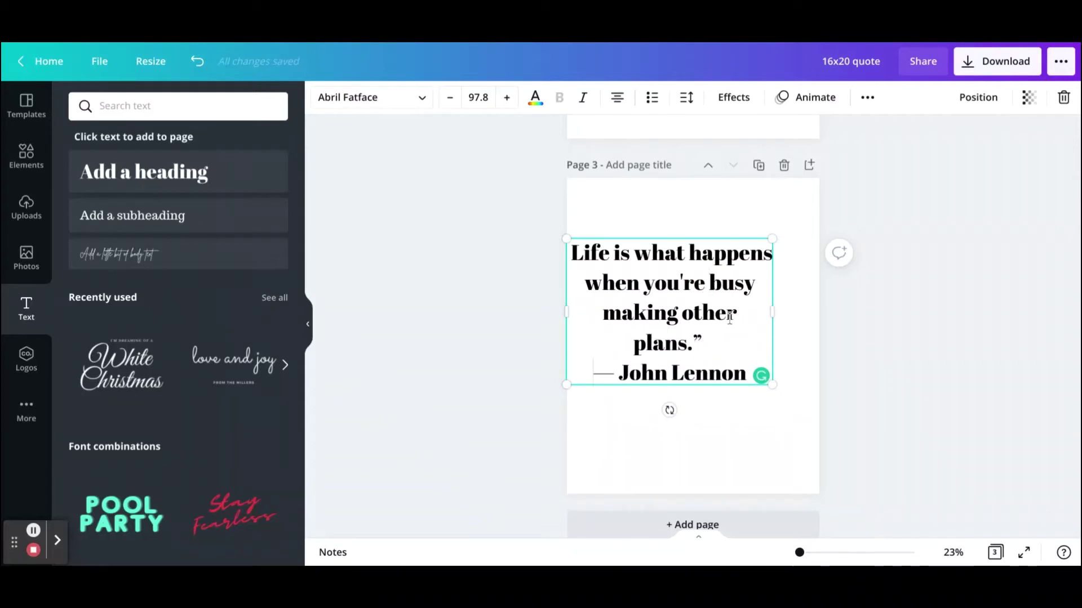
pyautogui.click(710, 282)
pyautogui.press('Return')
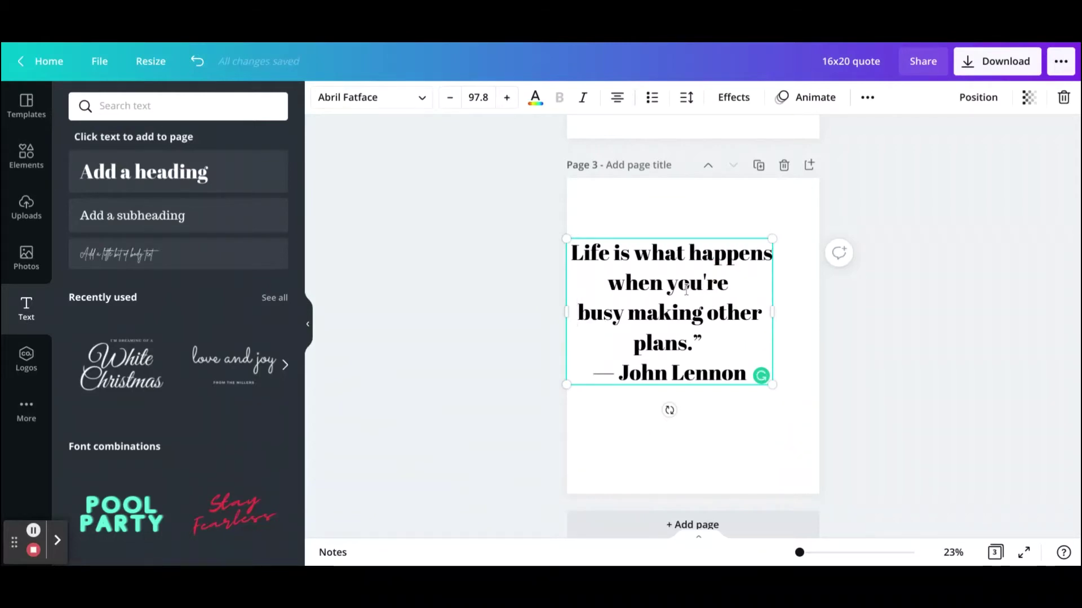
pyautogui.press('BackSpace')
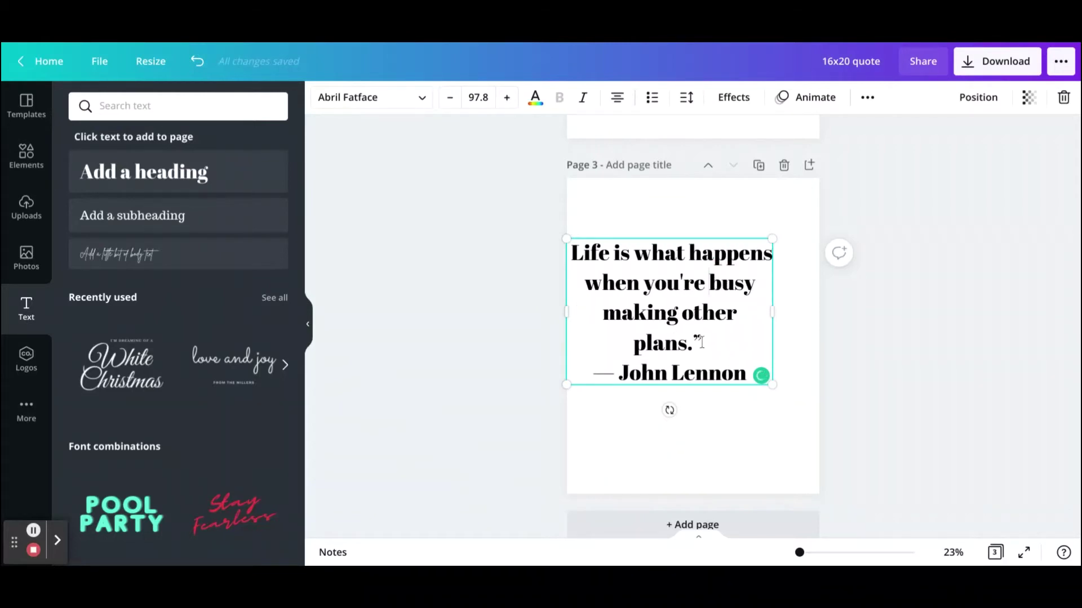
pyautogui.moveTo(773, 385); pyautogui.dragTo(812, 412)
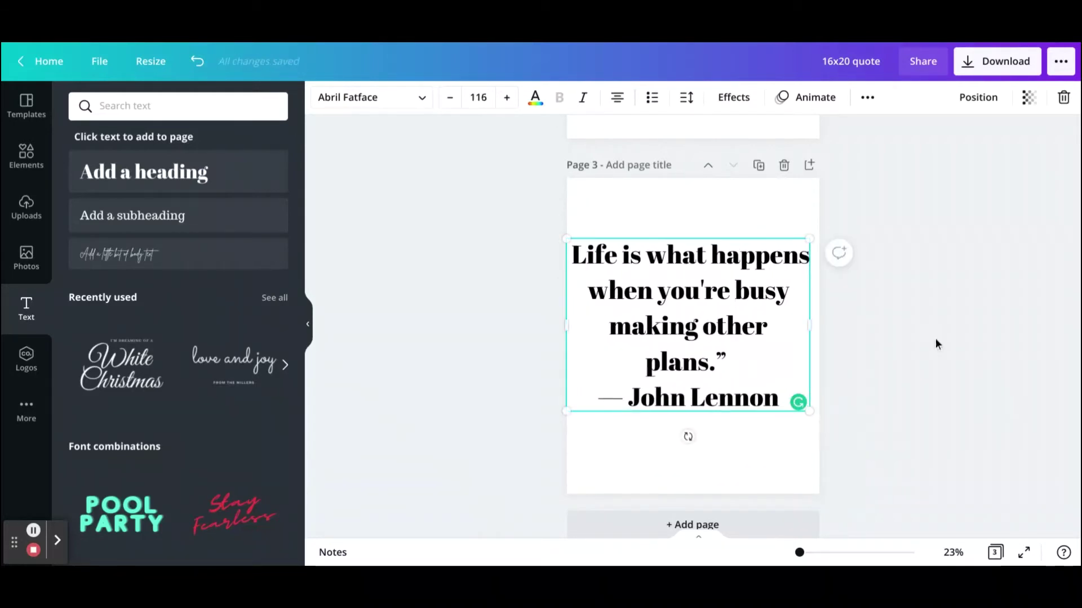
# Step: Left-align the quote text
pyautogui.click(617, 99)
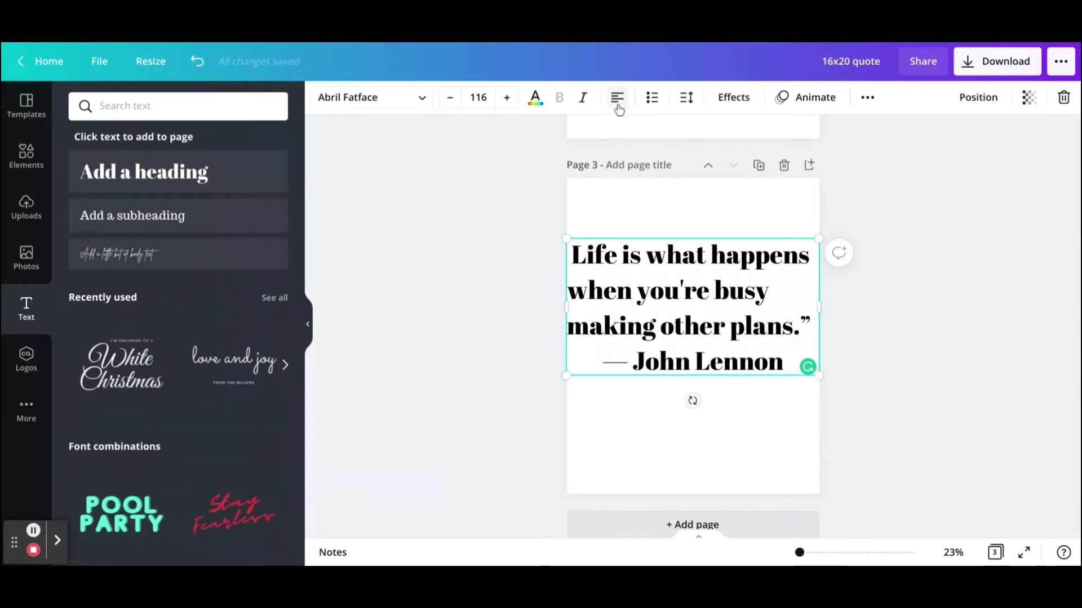
pyautogui.click(618, 107)
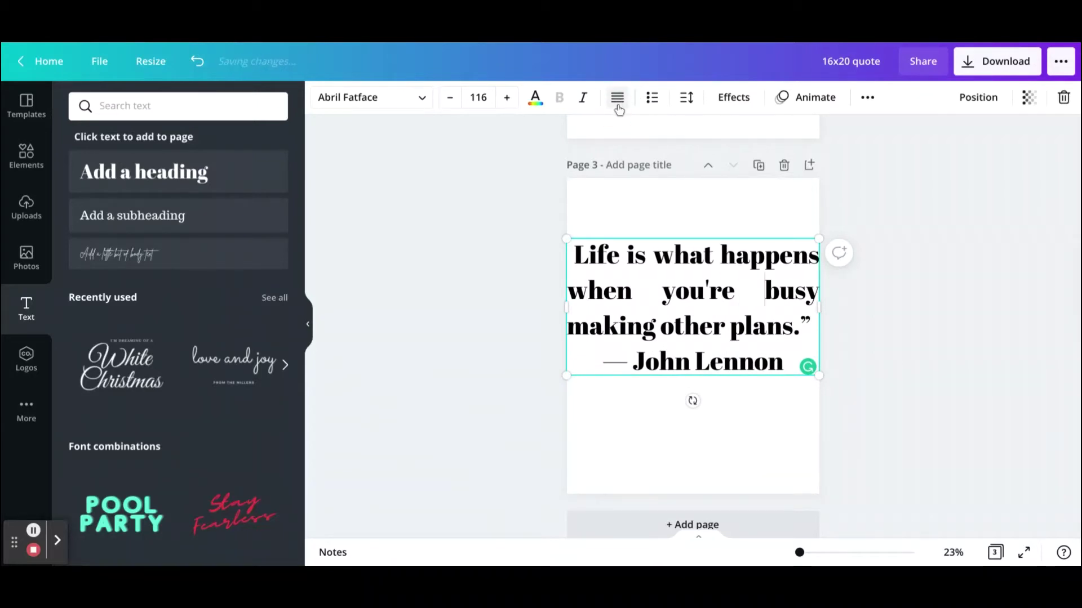
pyautogui.click(618, 107)
pyautogui.click(618, 107)
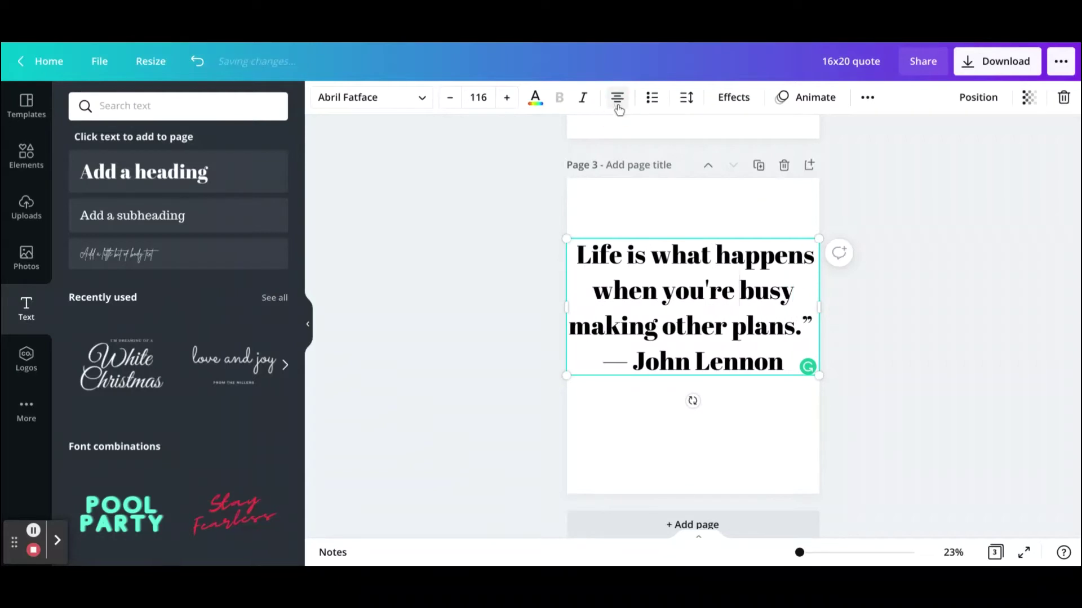
pyautogui.click(618, 107)
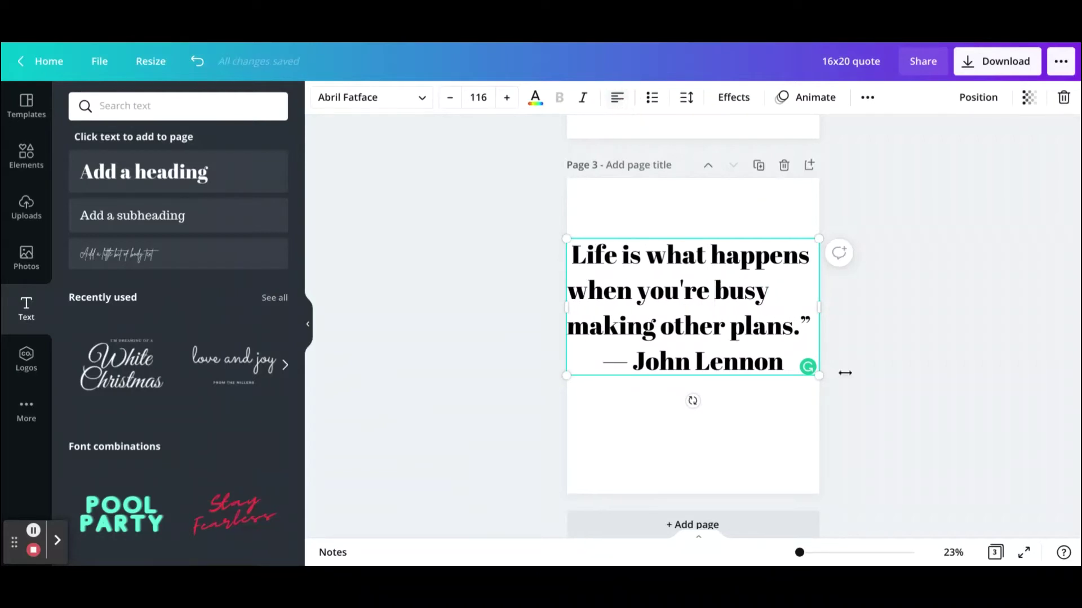
# Step: Shrink the quote to font size 101 and re-centre it on page 3
pyautogui.click(918, 387)
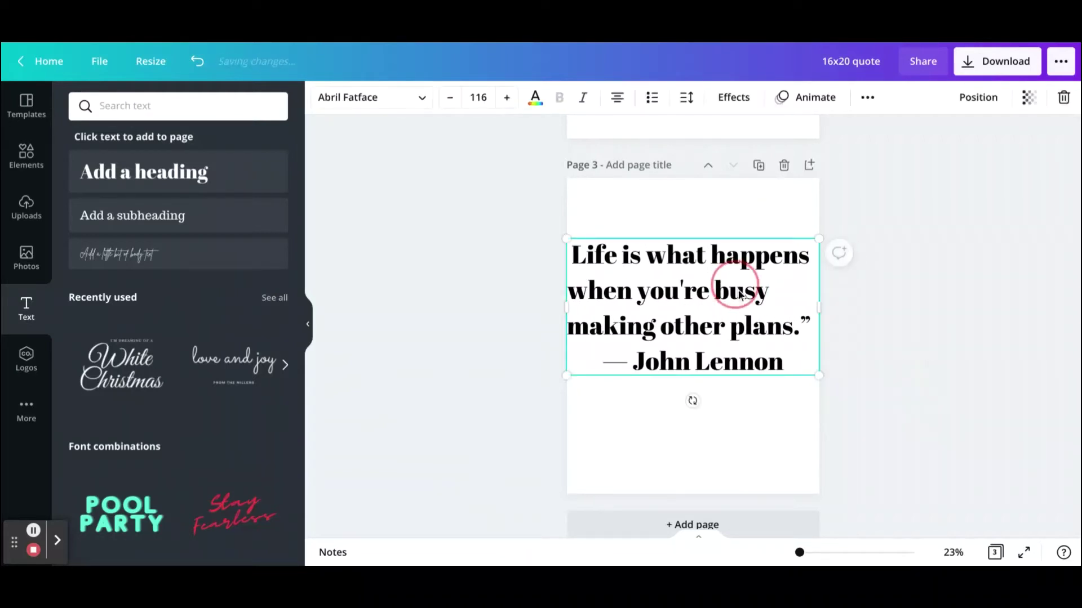
pyautogui.moveTo(731, 283); pyautogui.dragTo(738, 304)
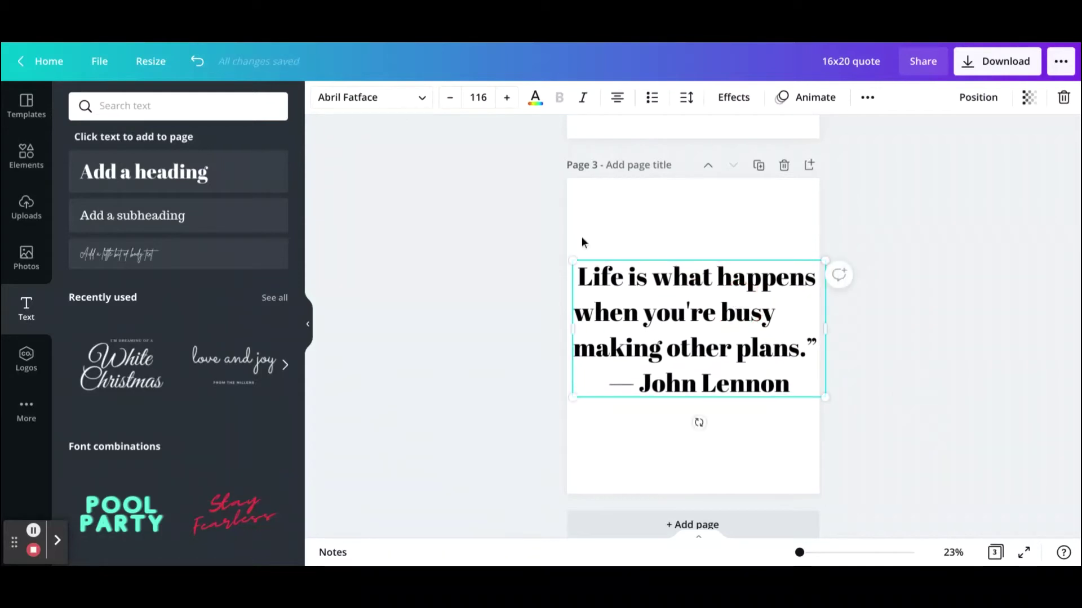
pyautogui.moveTo(573, 261); pyautogui.dragTo(599, 284)
pyautogui.click(917, 386)
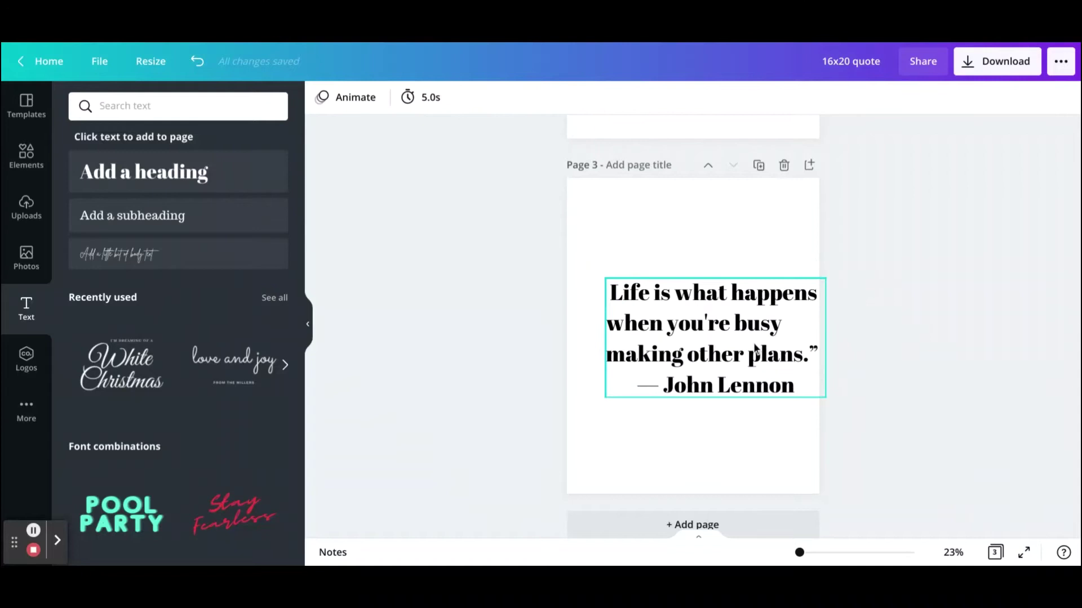
pyautogui.moveTo(752, 342); pyautogui.dragTo(727, 328)
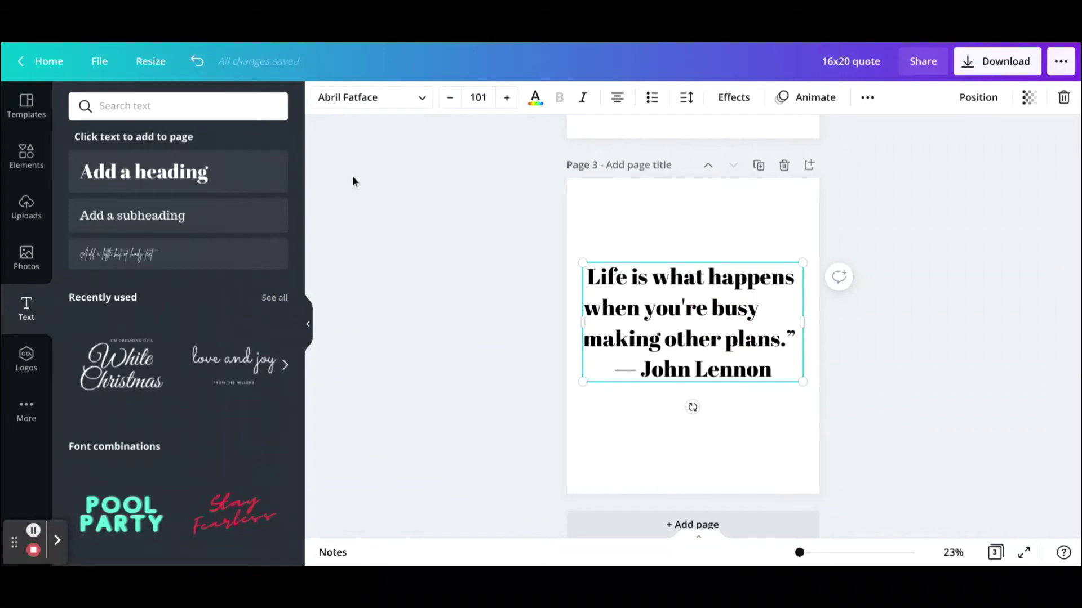
# Step: Add the floral branch graphic from the Flowers results and colour it black
pyautogui.click(32, 160)
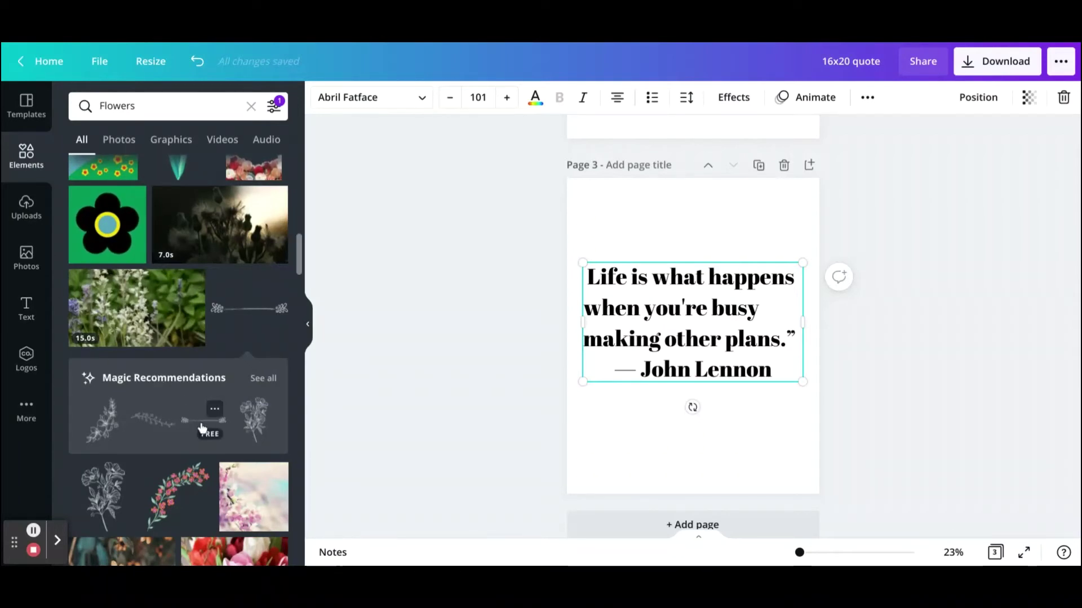
pyautogui.click(202, 428)
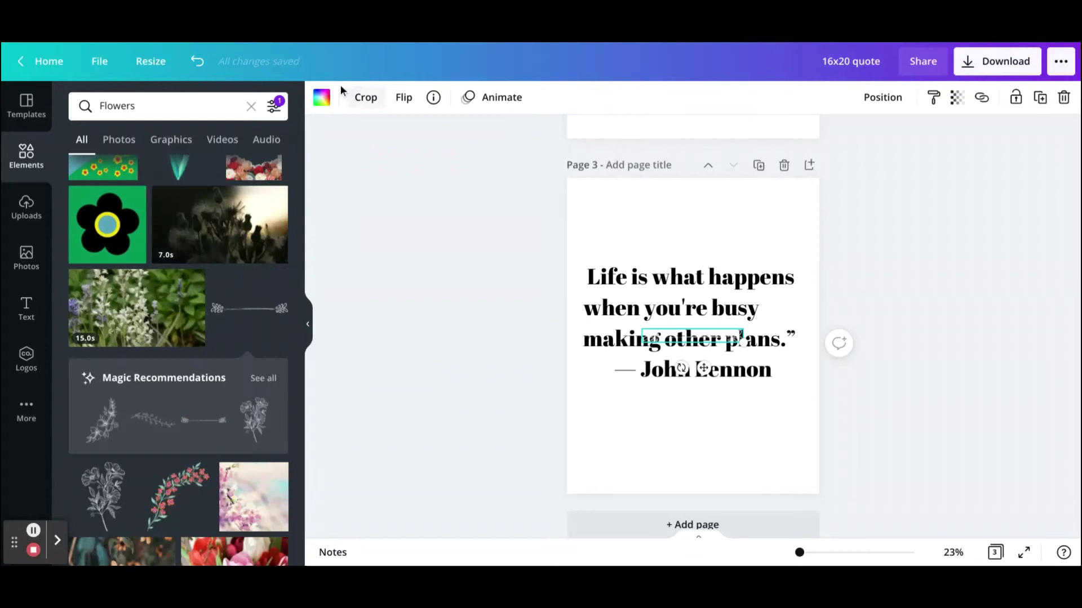
pyautogui.click(322, 100)
pyautogui.click(122, 171)
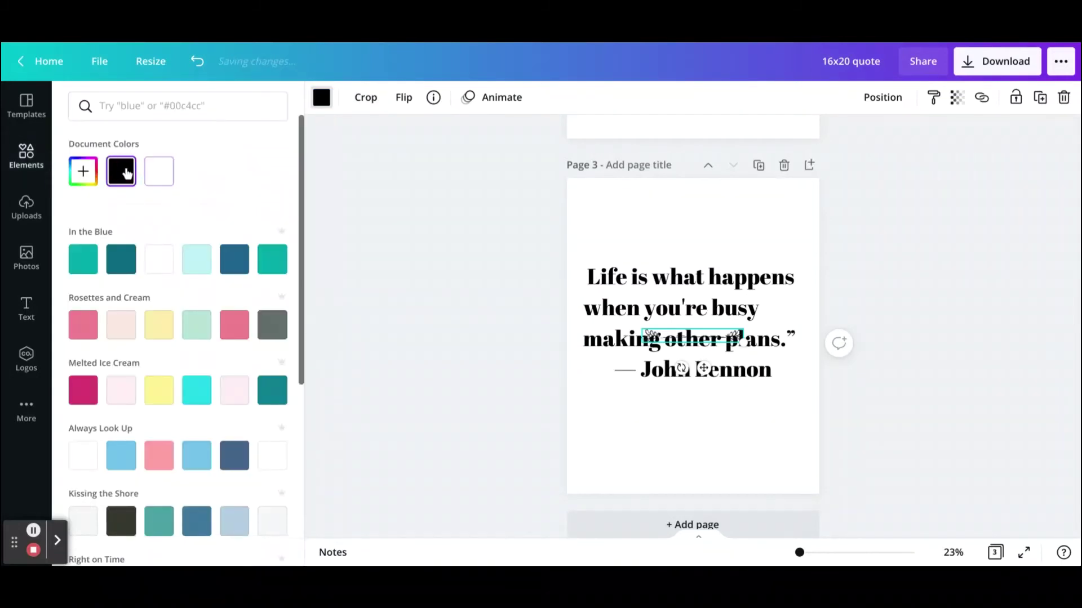
pyautogui.click(986, 354)
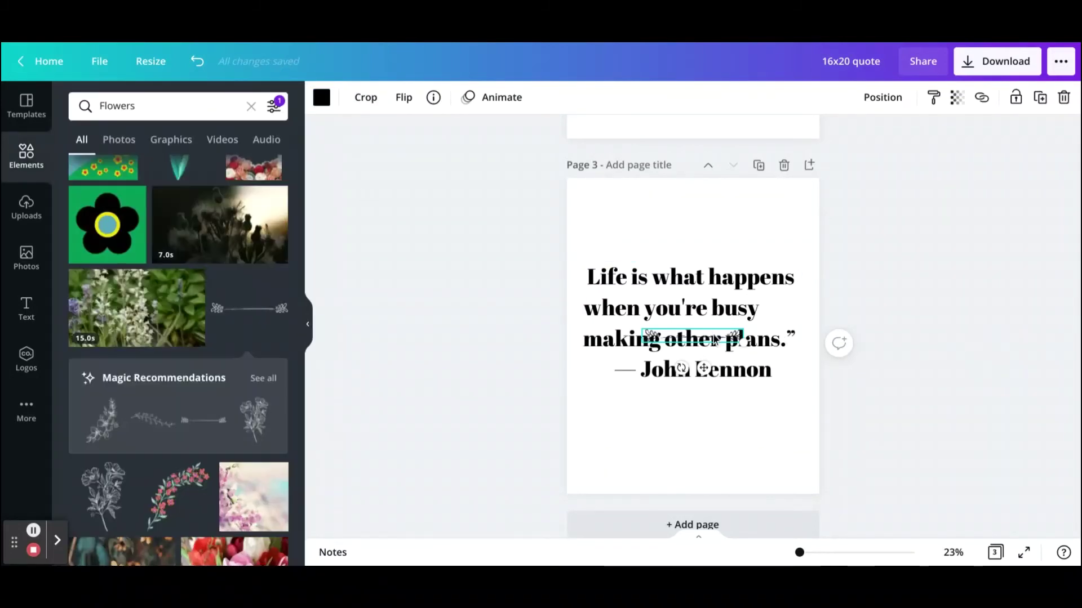
# Step: Position the black branch divider centred above the quote
pyautogui.click(712, 335)
pyautogui.moveTo(713, 335); pyautogui.dragTo(709, 206)
pyautogui.click(888, 356)
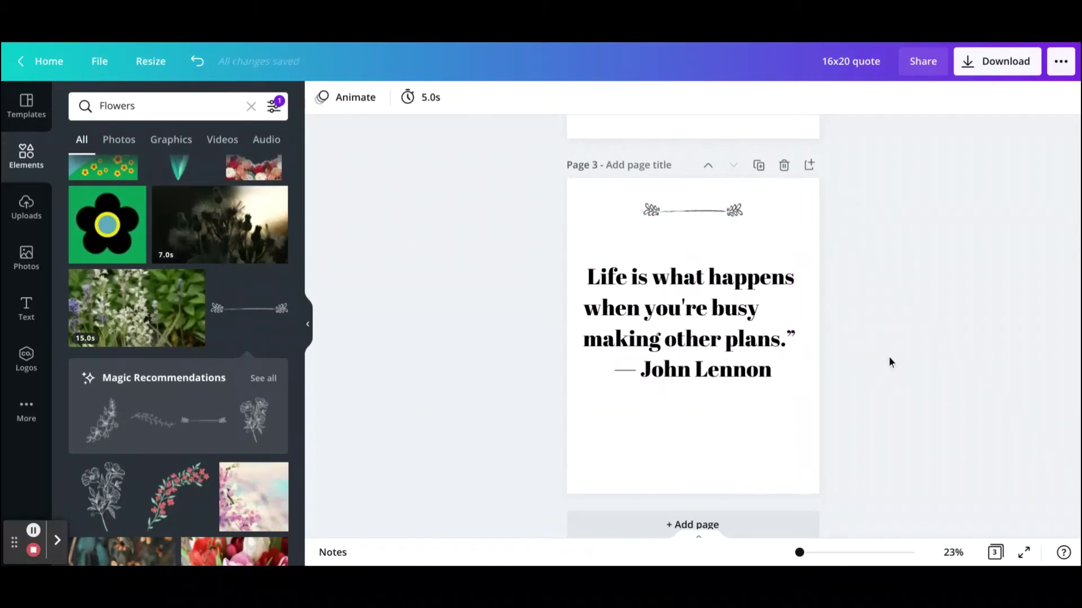
# Step: Duplicate the top floral divider and place the copy centred below the quote
pyautogui.click(681, 209)
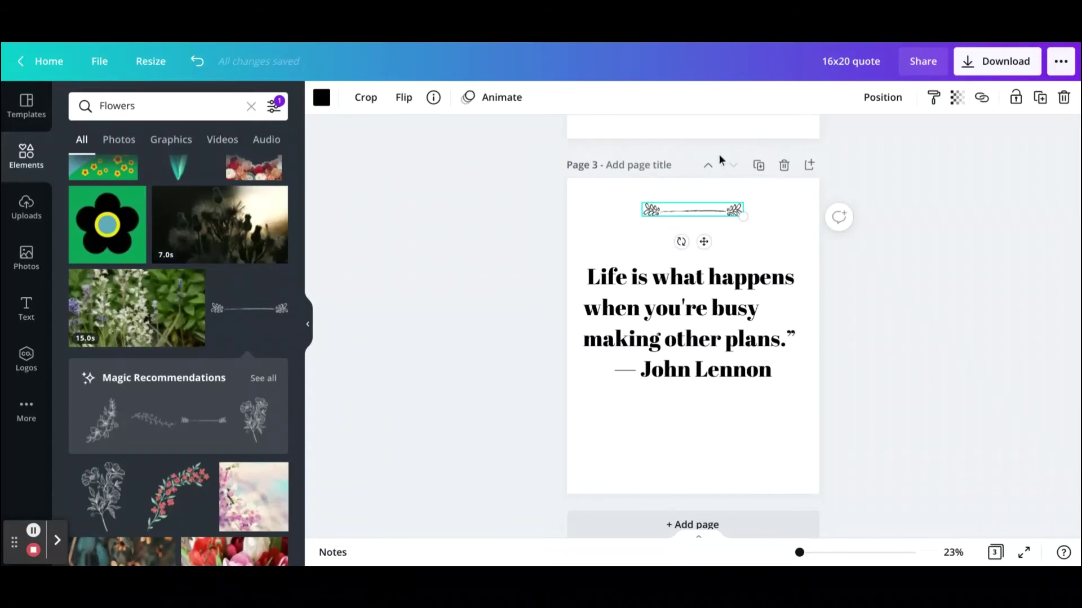
pyautogui.click(1040, 98)
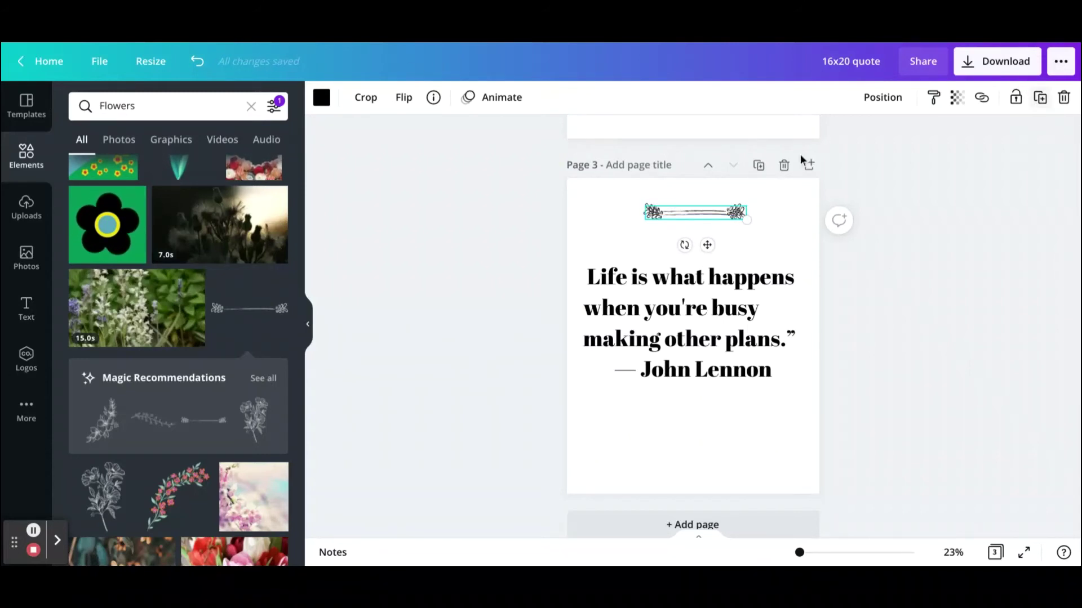
pyautogui.moveTo(716, 210); pyautogui.dragTo(715, 465)
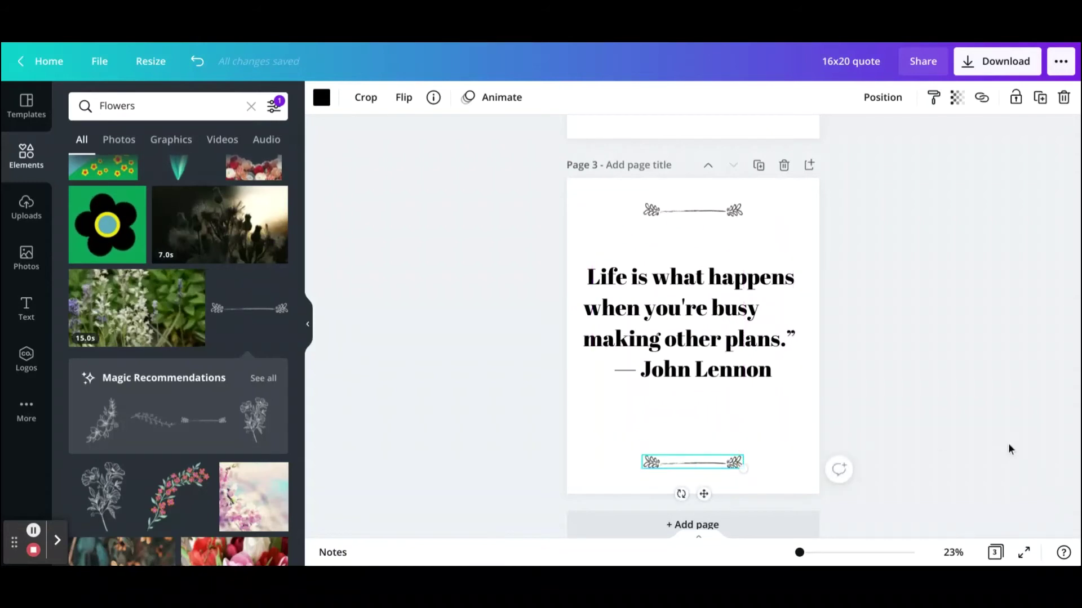
pyautogui.click(970, 412)
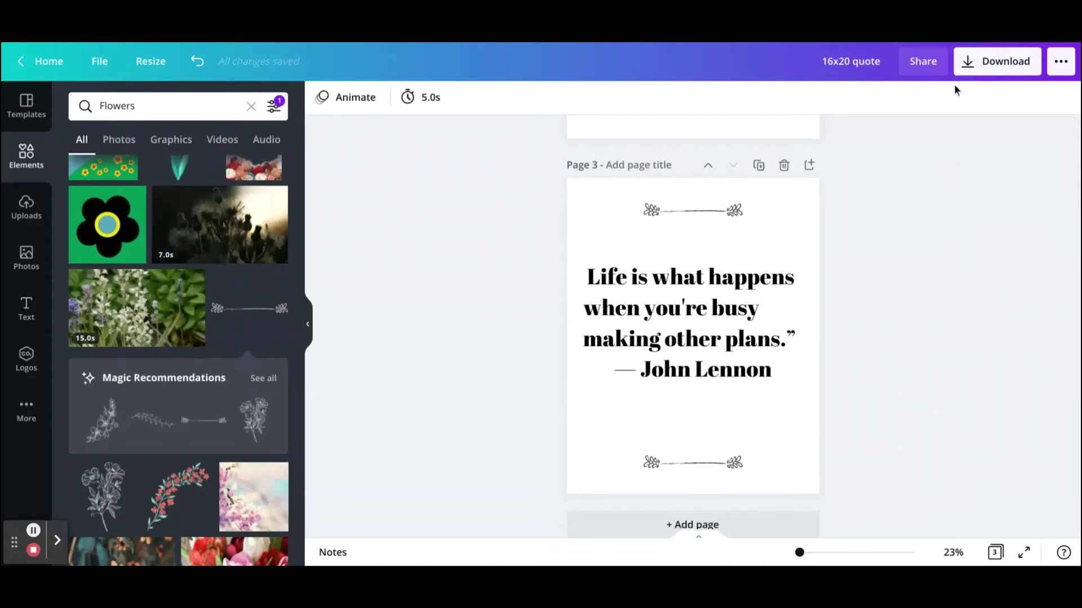
# Step: Download only page 3 of the design as a PNG
pyautogui.click(968, 72)
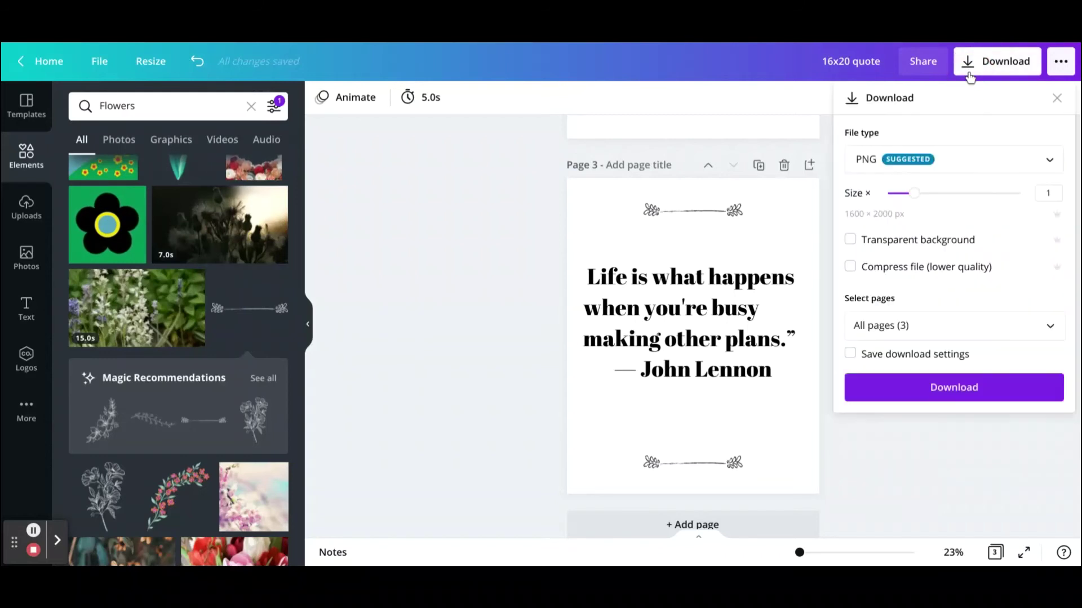
pyautogui.click(958, 331)
pyautogui.click(1048, 112)
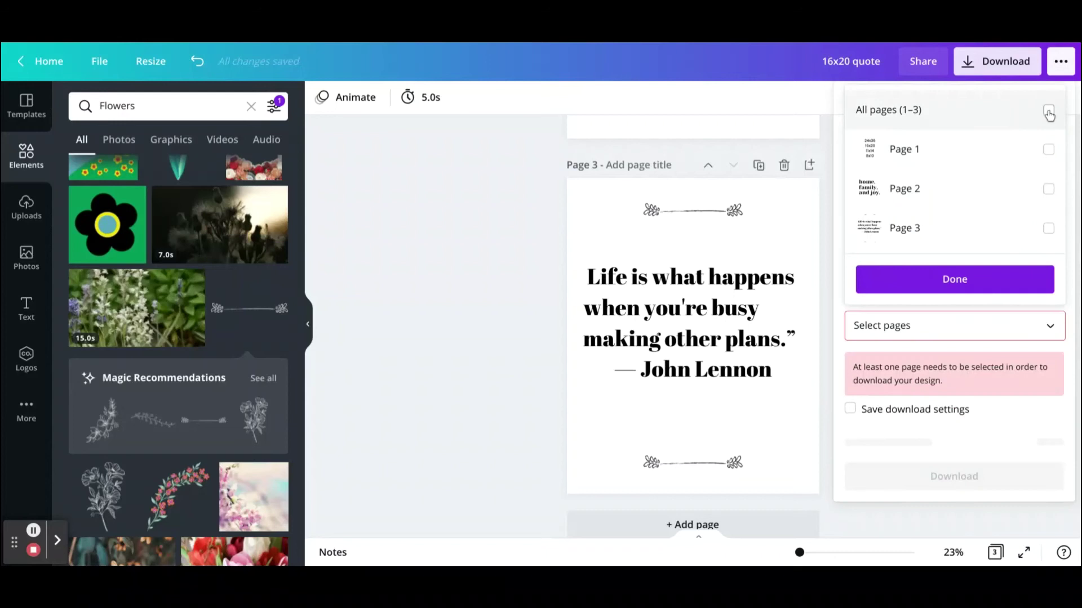
pyautogui.click(1049, 228)
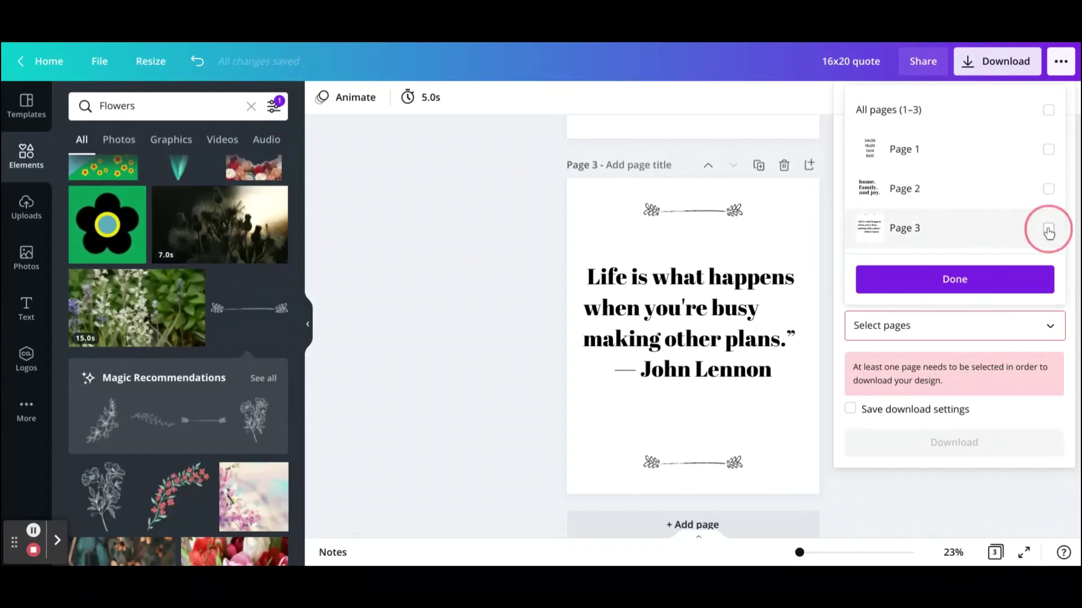
pyautogui.click(973, 284)
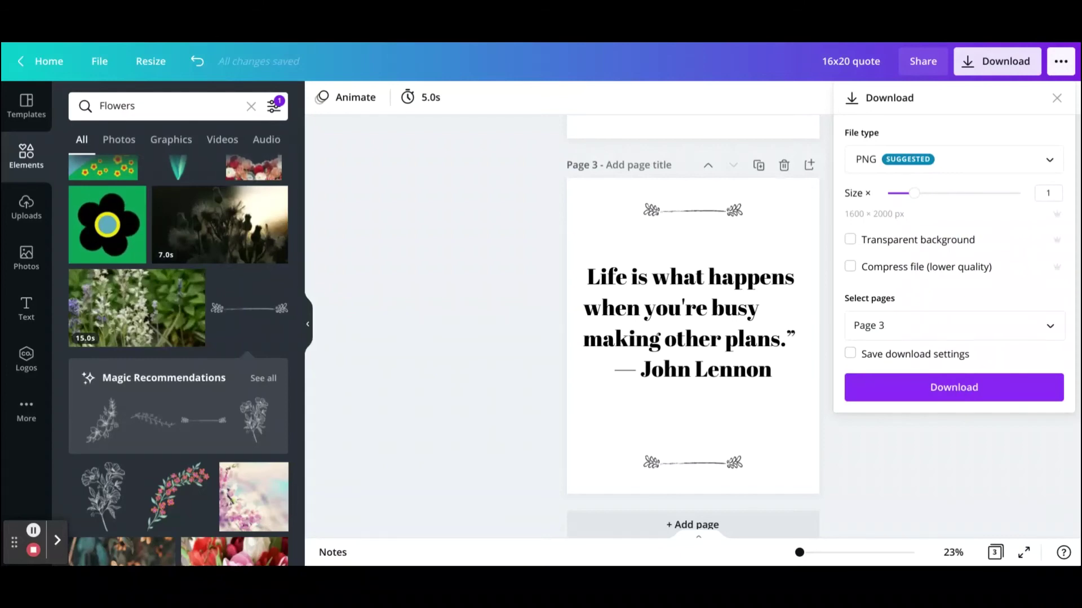
pyautogui.click(957, 386)
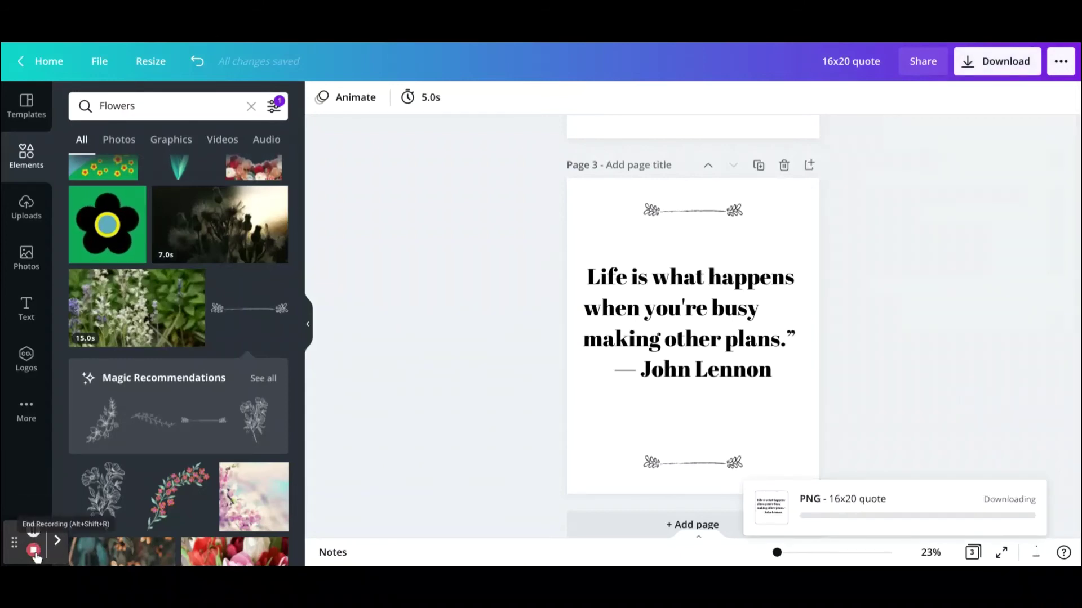